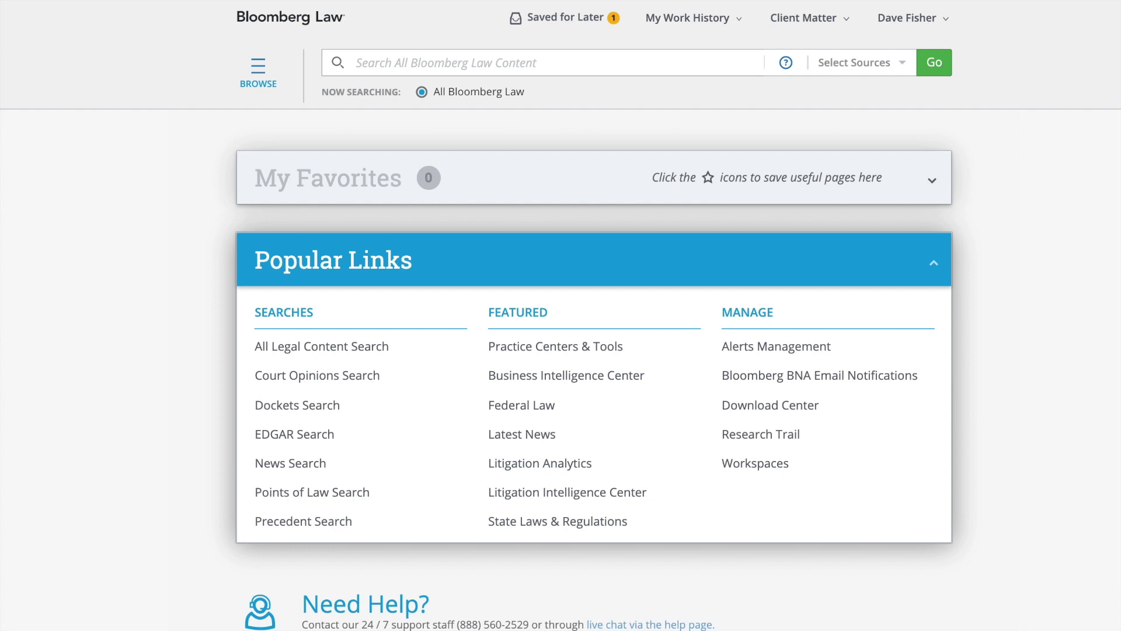
# Step: Clear the search box and view the help on search operators
pyautogui.click(427, 62)
pyautogui.write('are managers')
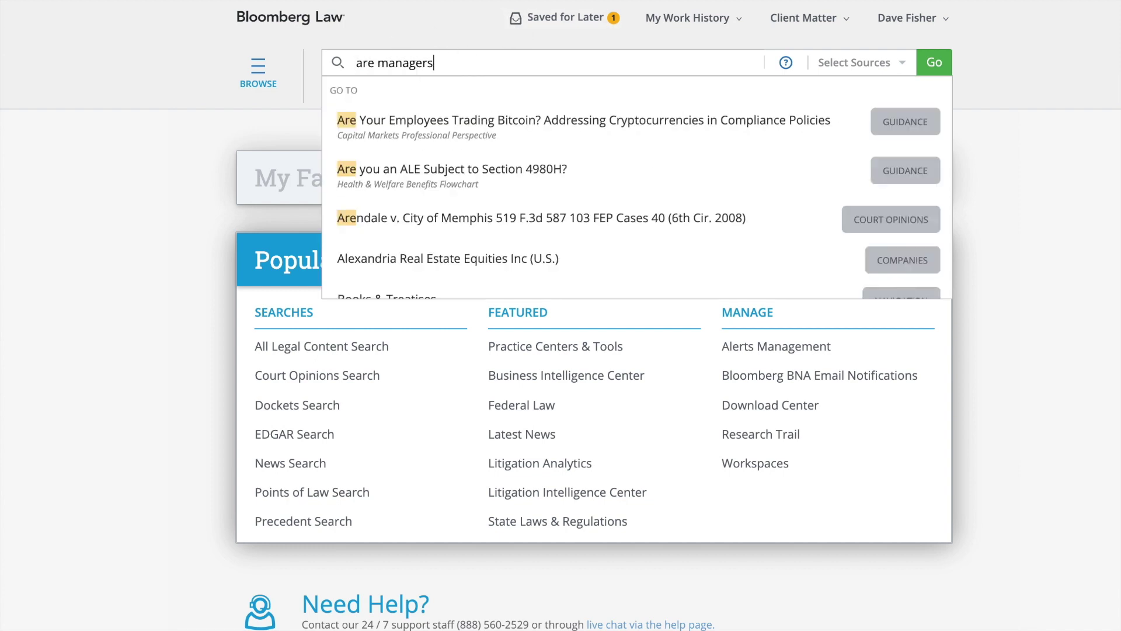
pyautogui.write(' FLSA exempt')
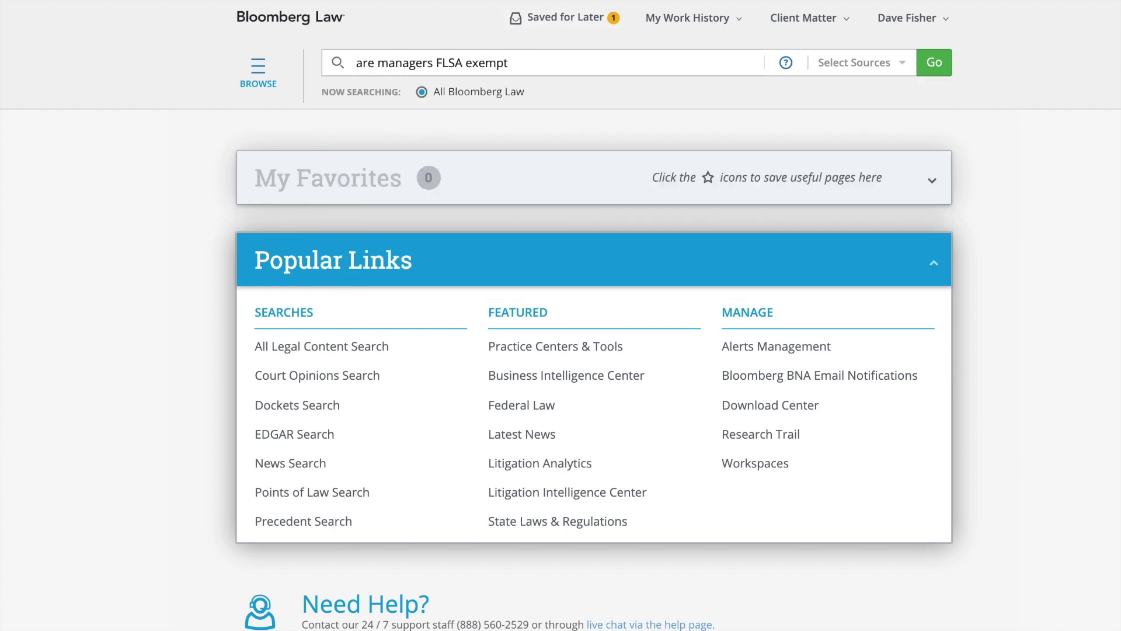
pyautogui.hotkey('ctrl', 'a')
pyautogui.write('FLSA AND overt')
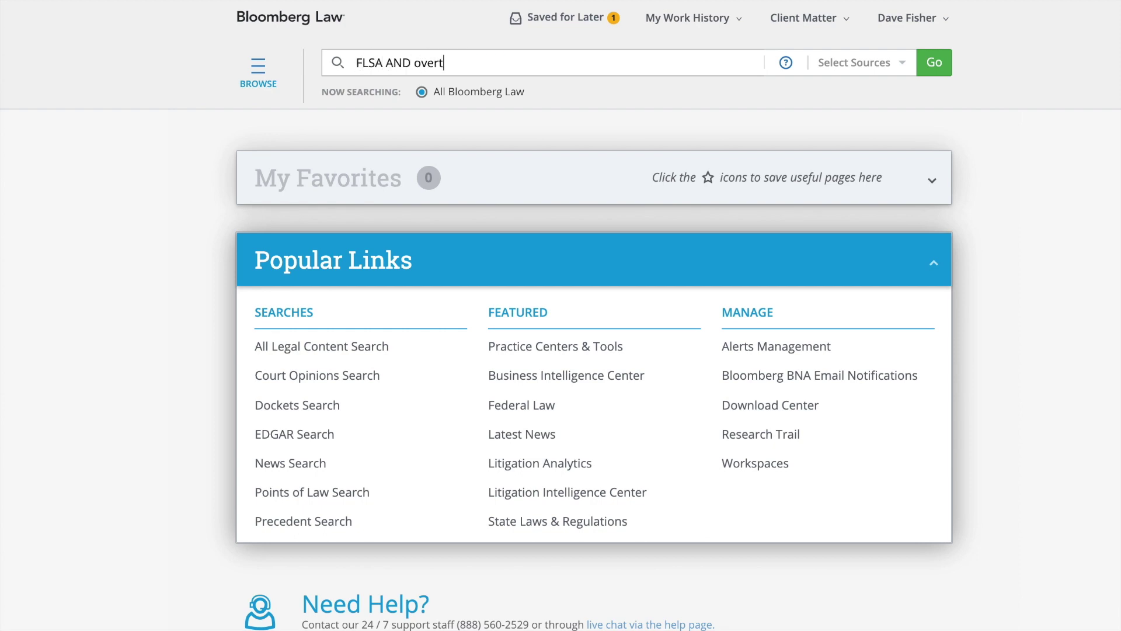
pyautogui.write('ime')
pyautogui.hotkey('ctrl', 'a')
pyautogui.press('BackSpace')
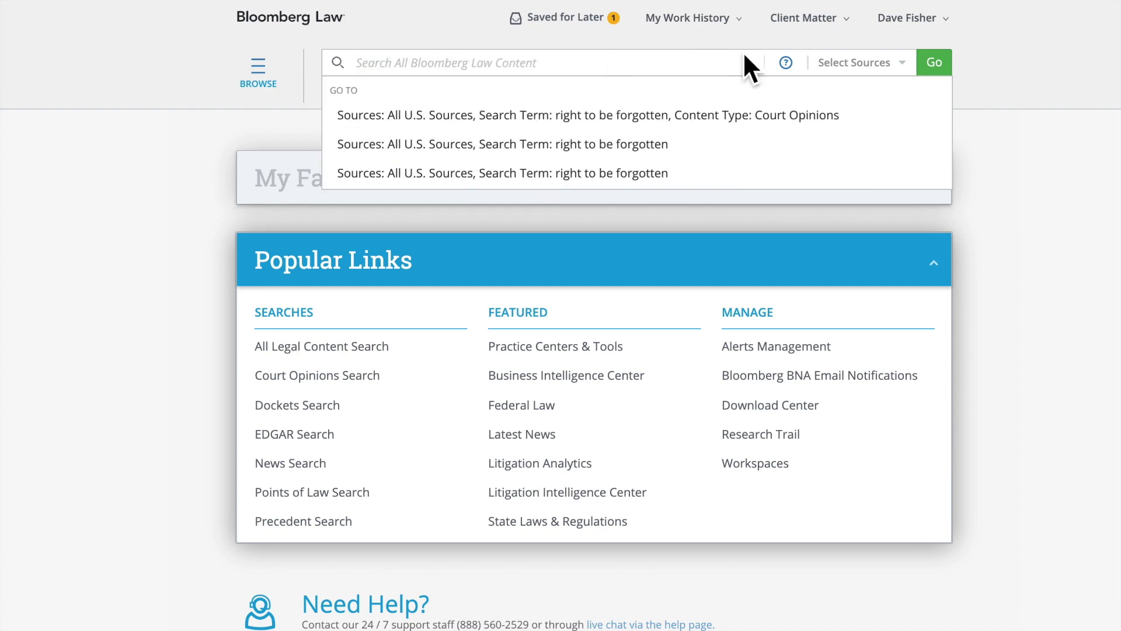
pyautogui.click(786, 62)
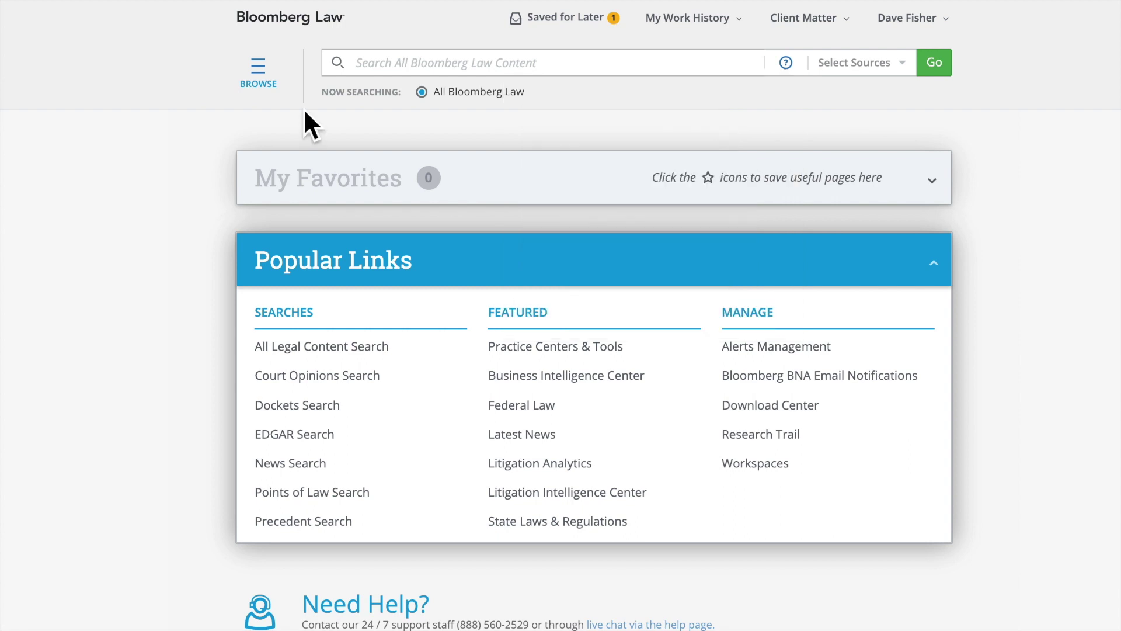
# Step: Browse Practice Centers > Health and go to the Health Law & Business page
pyautogui.click(263, 71)
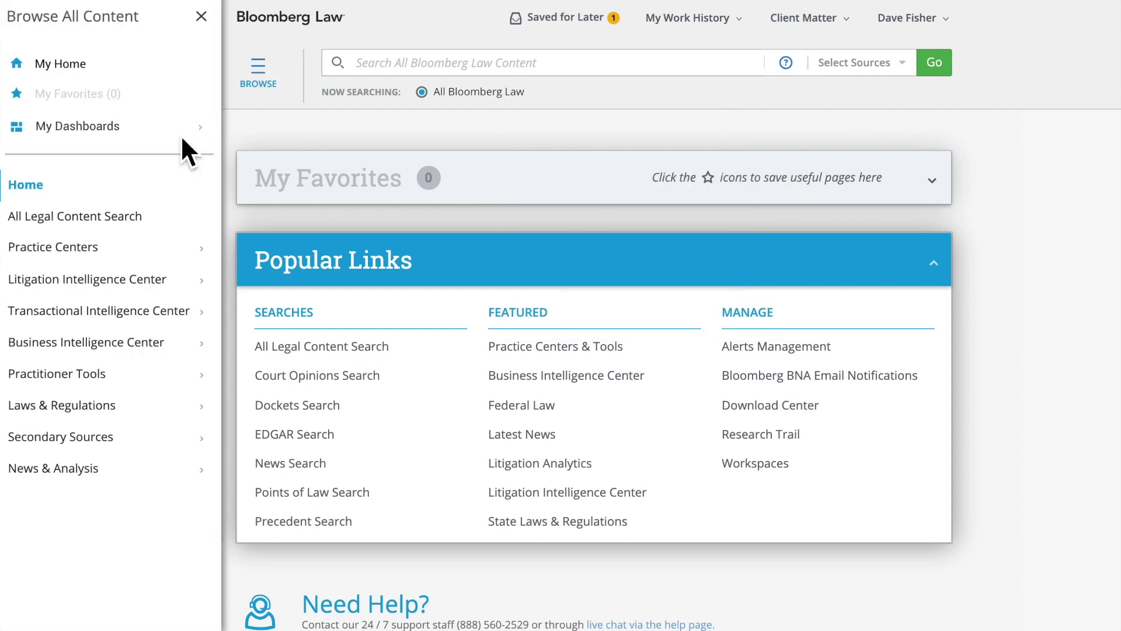
pyautogui.click(77, 249)
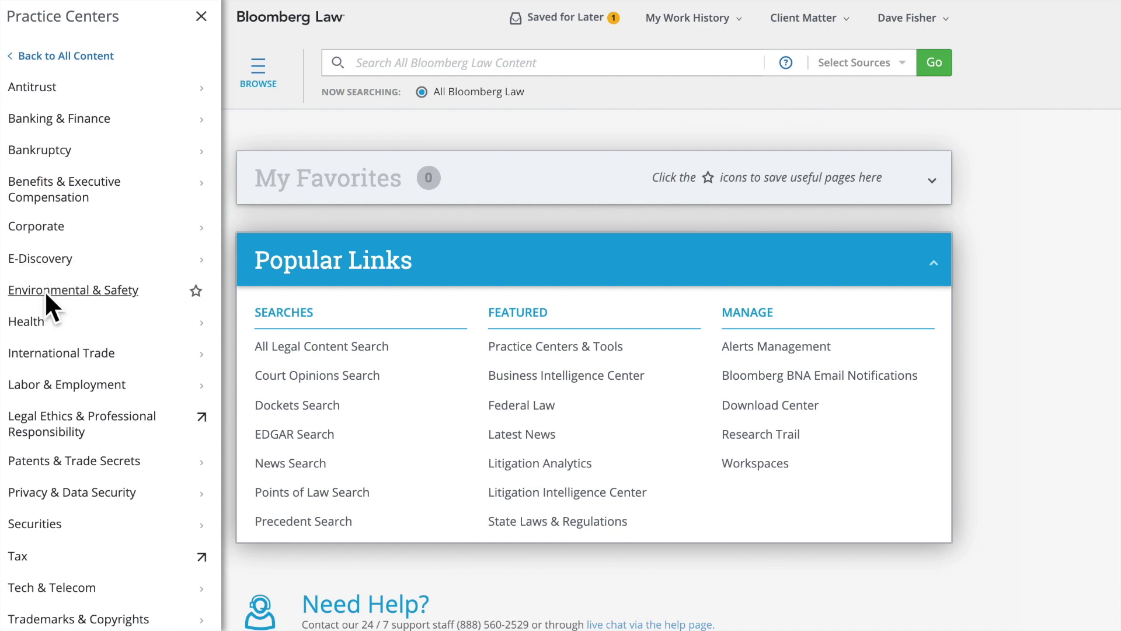
pyautogui.click(34, 318)
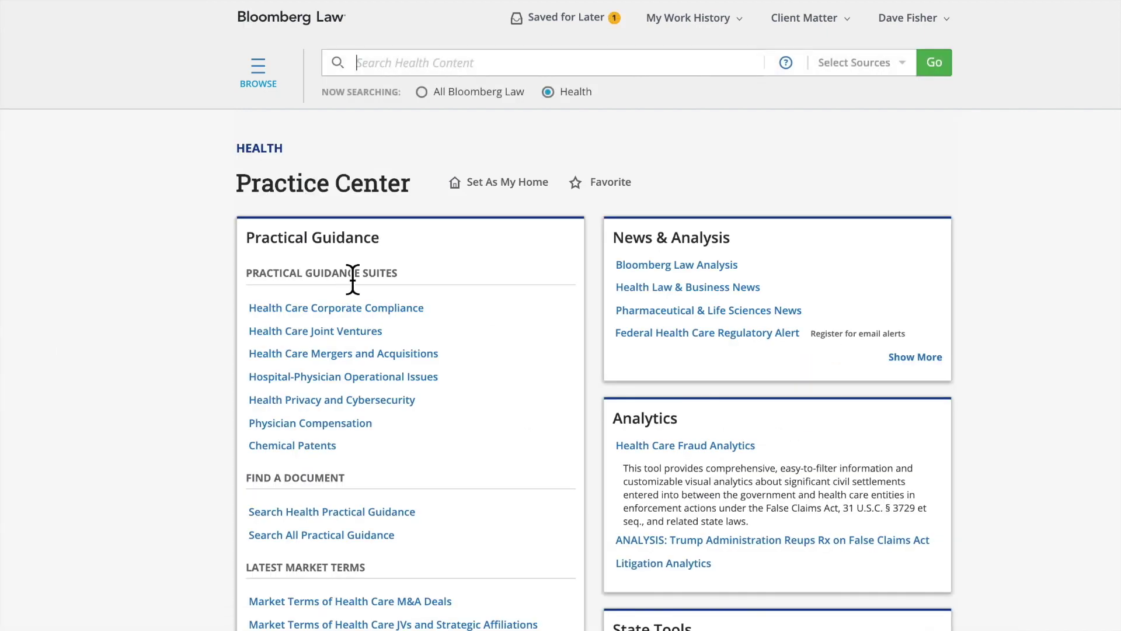
pyautogui.click(669, 287)
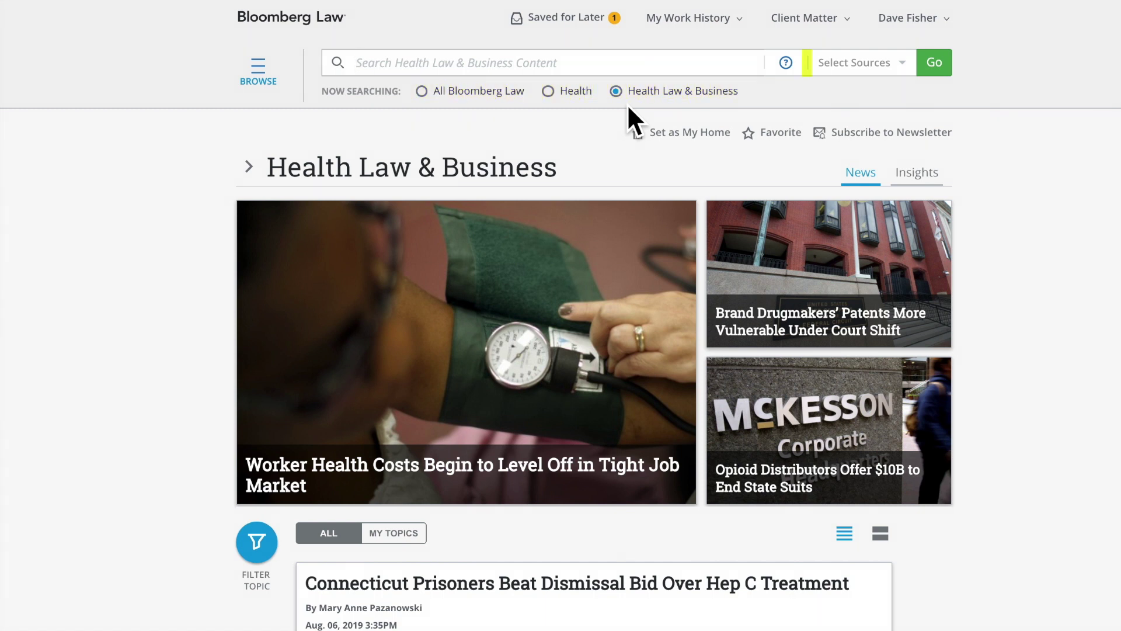
# Step: Close Select Sources unchanged and set the search scope to All Bloomberg Law
pyautogui.click(859, 64)
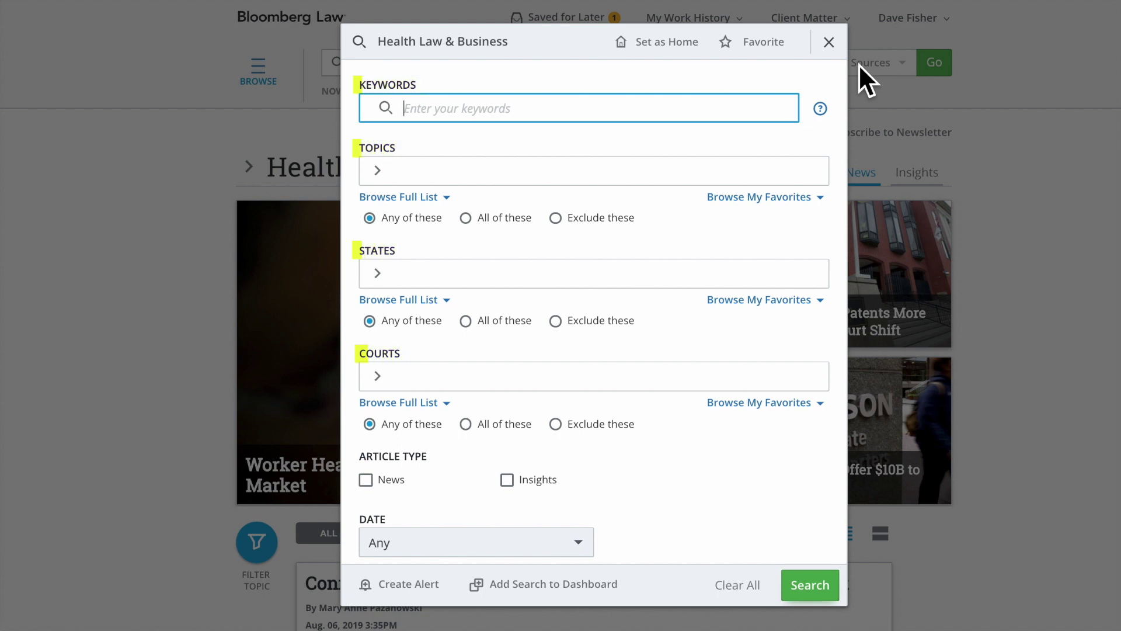
pyautogui.click(830, 41)
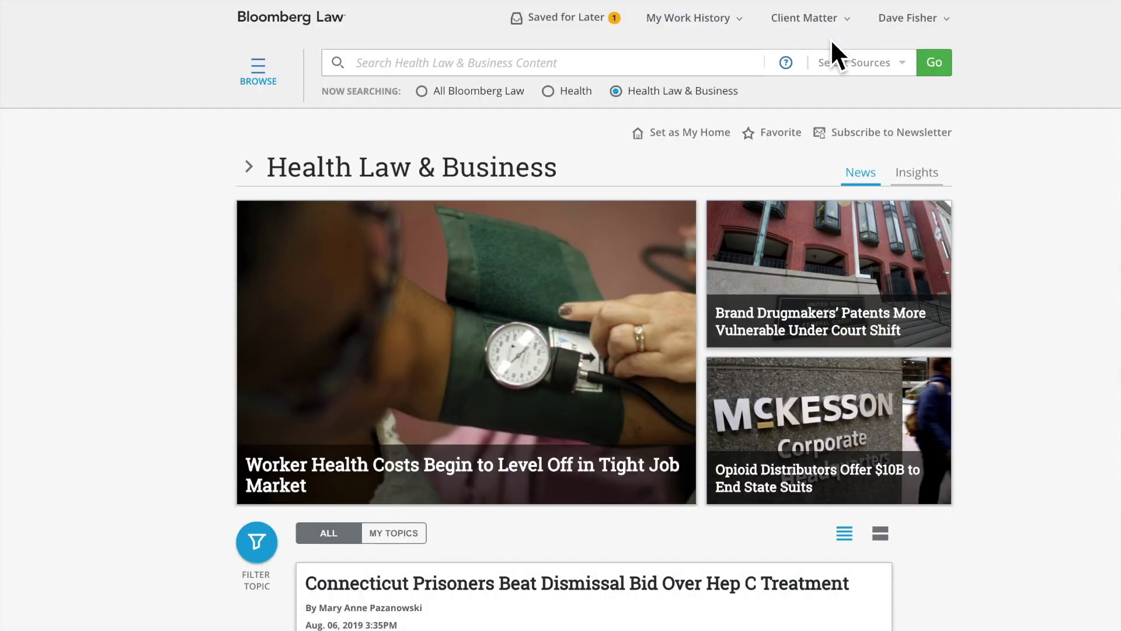
pyautogui.click(422, 89)
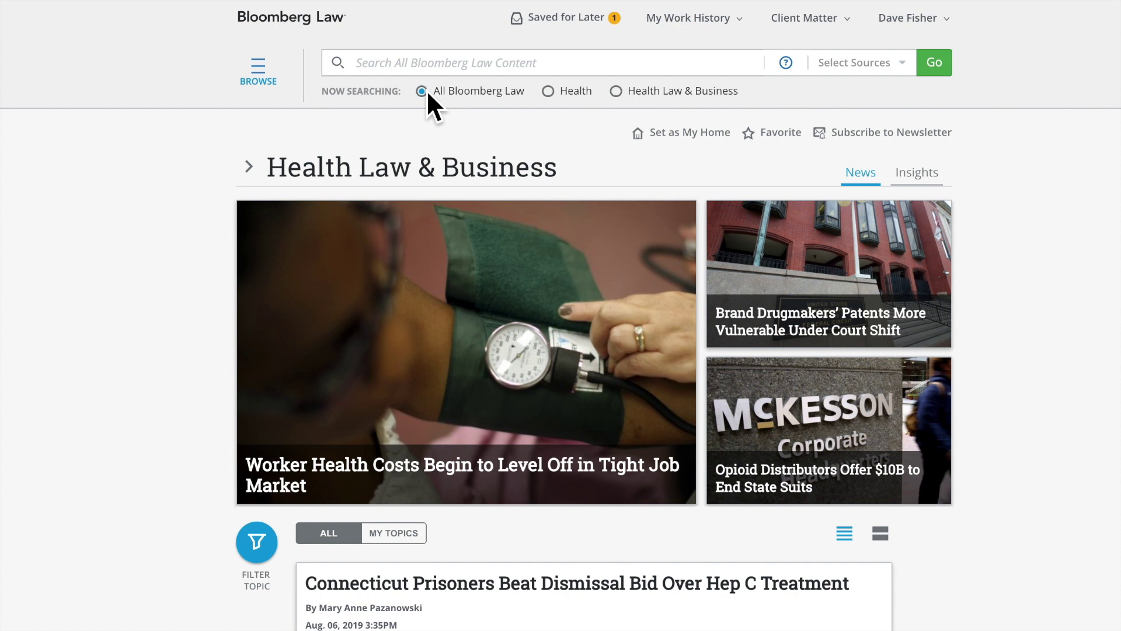
# Step: Replace the 'hr handbook' query with 'right to be forgotten'
pyautogui.click(412, 64)
pyautogui.write('busi')
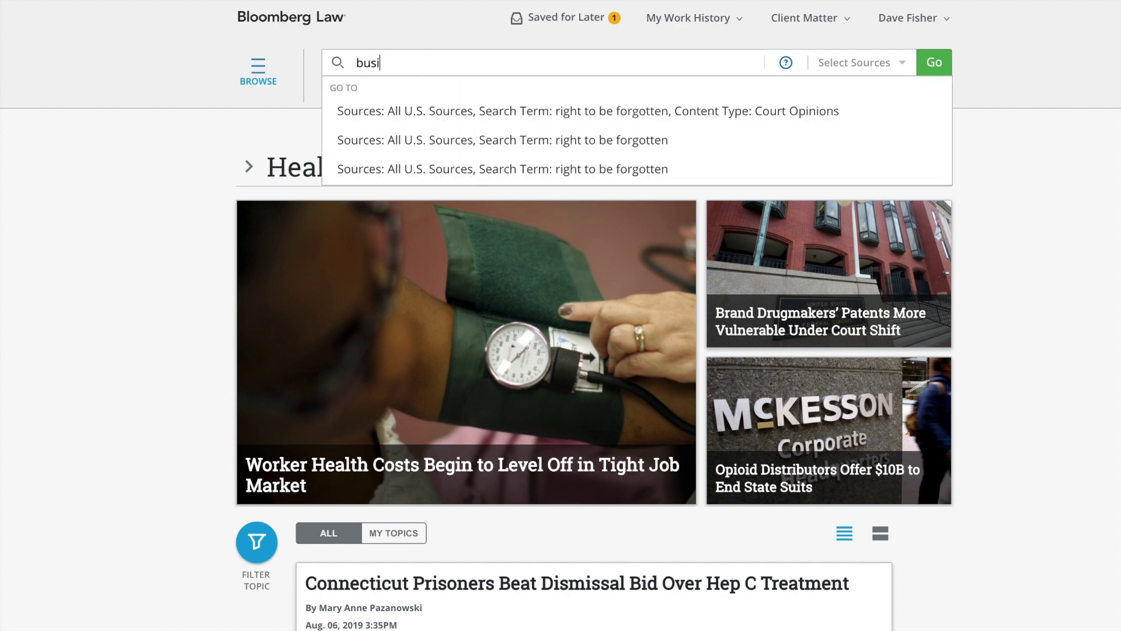
pyautogui.write('ness associate agreem')
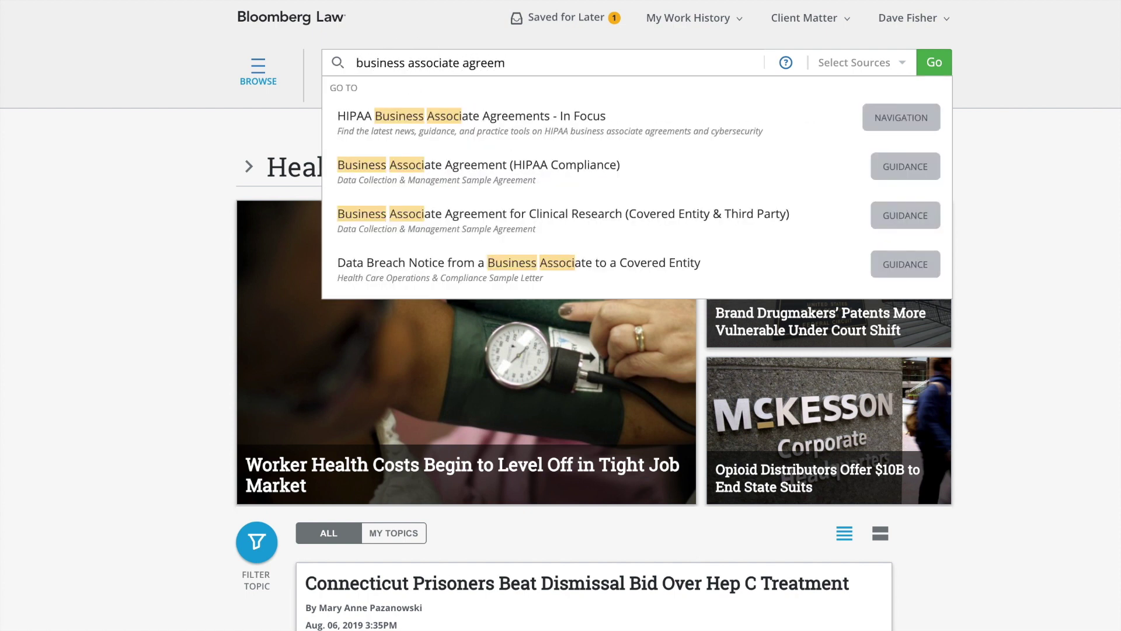
pyautogui.write('ent')
pyautogui.hotkey('ctrl', 'a')
pyautogui.write('medic')
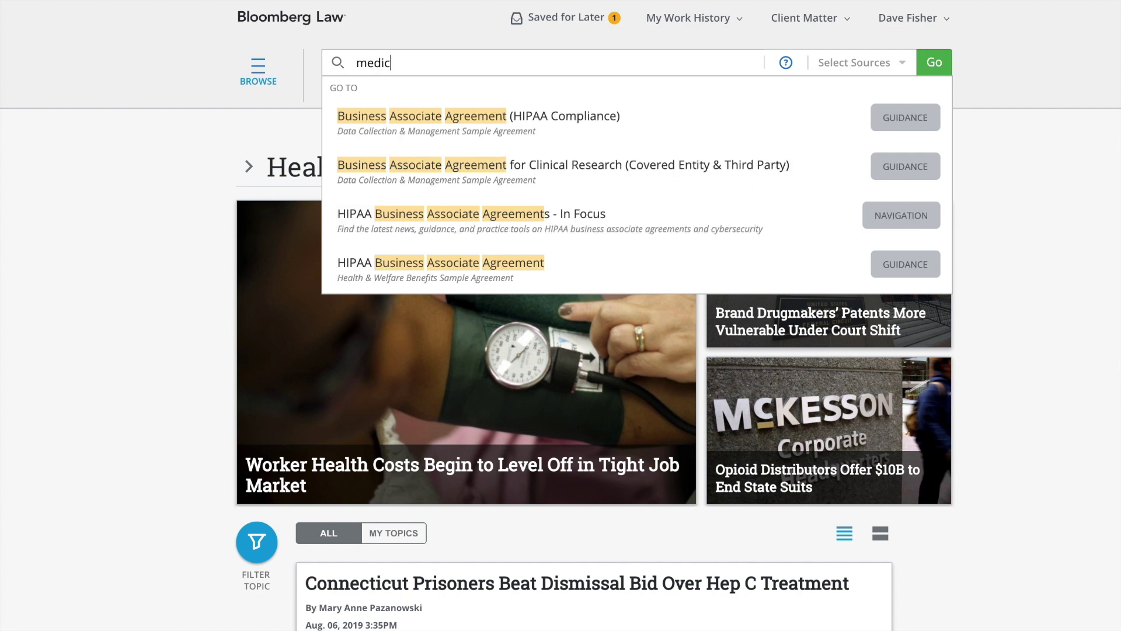
pyautogui.write('al bylaws')
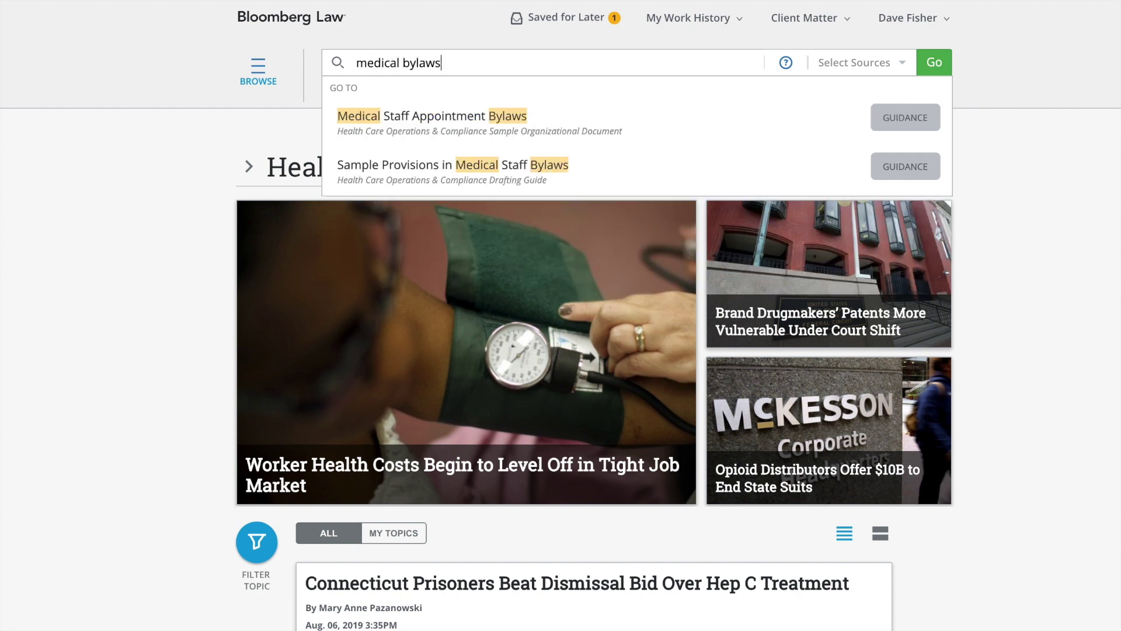
pyautogui.hotkey('ctrl', 'a')
pyautogui.write('hr handbook')
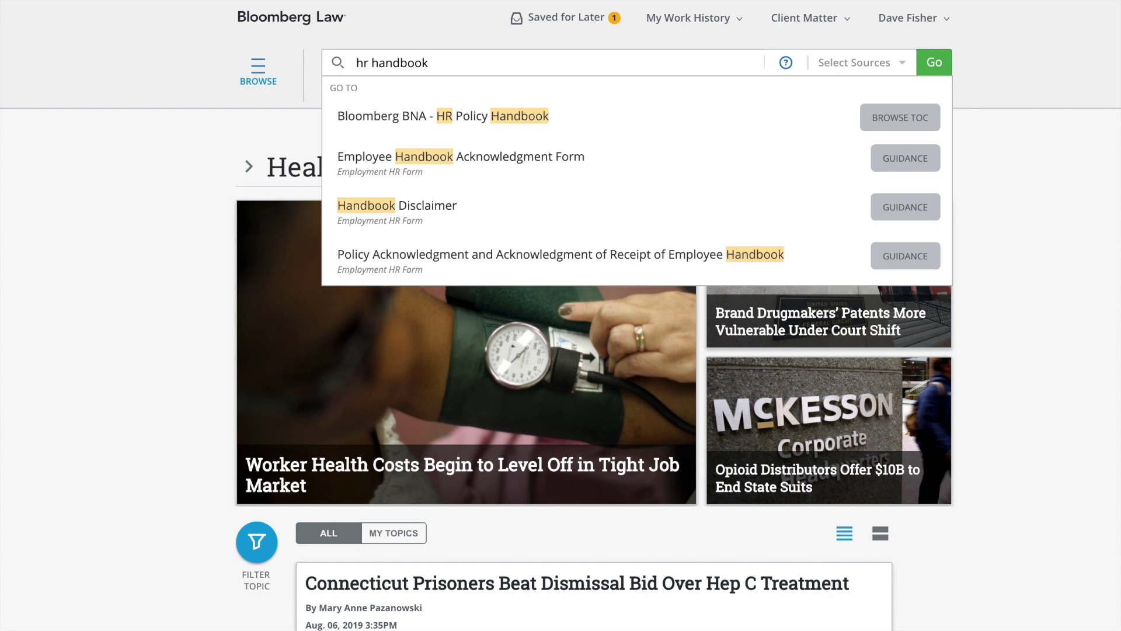
pyautogui.hotkey('ctrl', 'a')
pyautogui.write('right to b')
pyautogui.write('e forgotten')
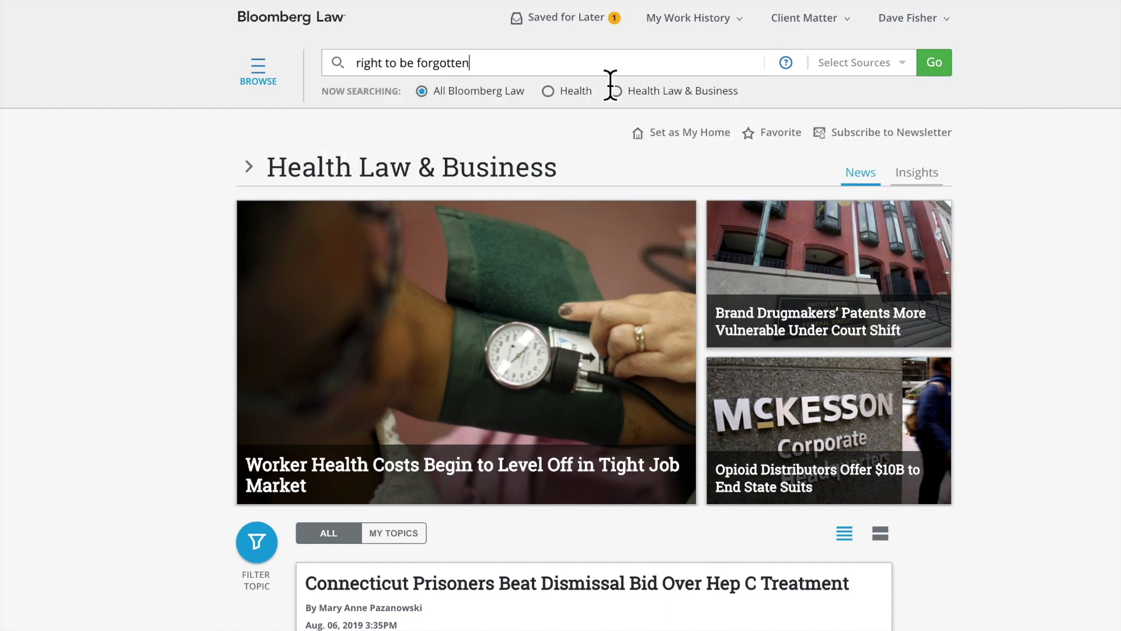
# Step: Run the 'right to be forgotten' search and show extracts for the 59 Portfolios results
pyautogui.click(934, 66)
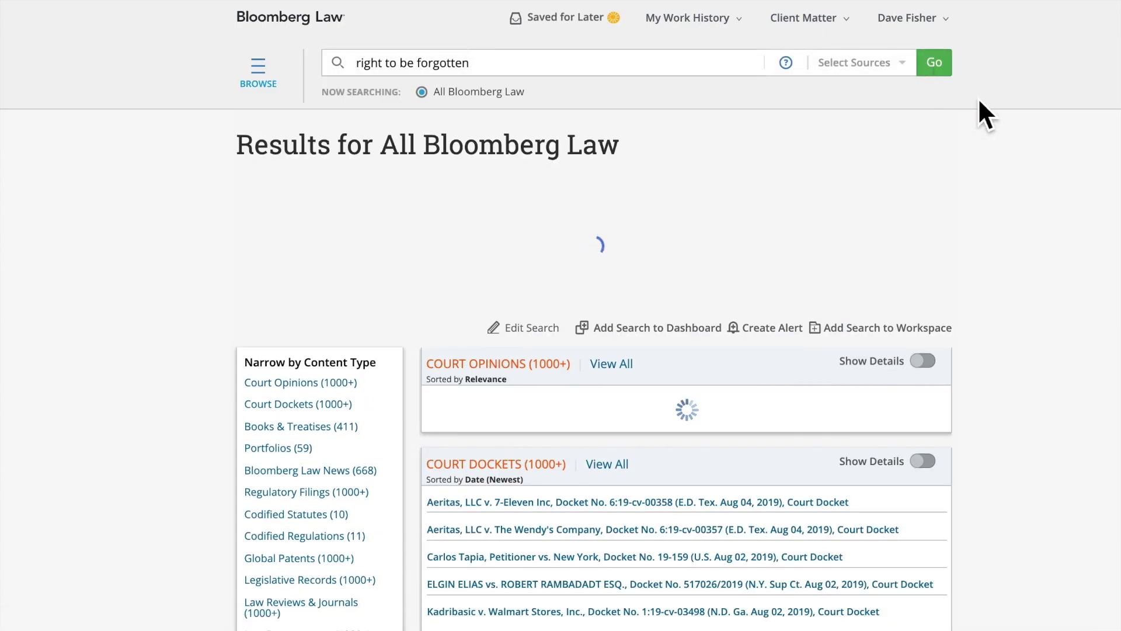
pyautogui.scroll(-5, 1007, 127)
pyautogui.scroll(-5, 1008, 127)
pyautogui.scroll(-3, 1007, 127)
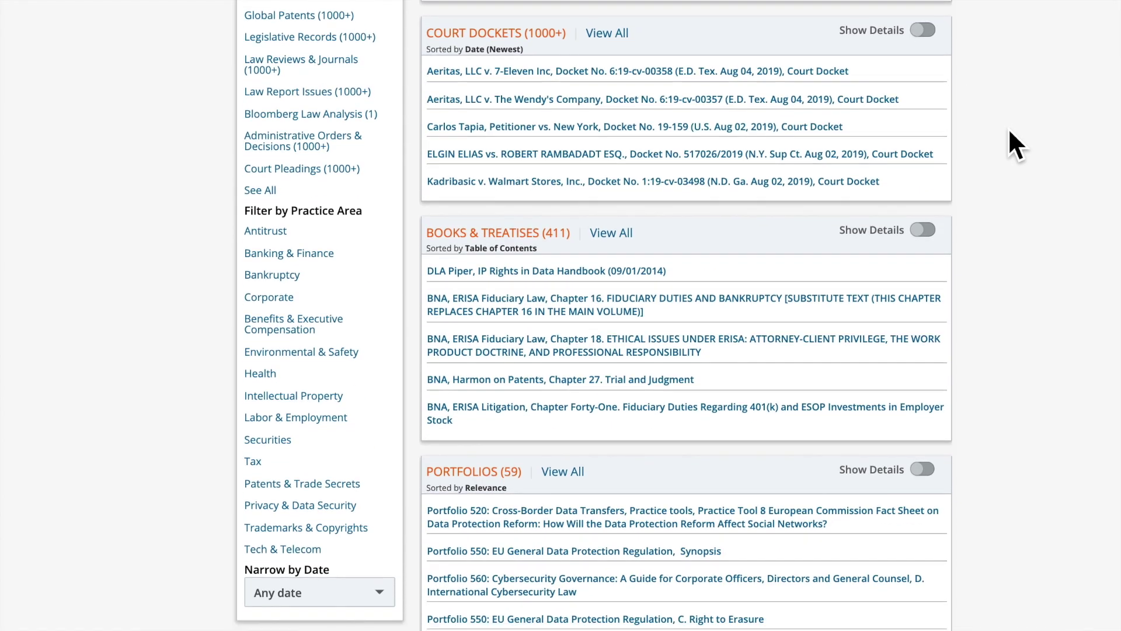
pyautogui.scroll(-3, 1008, 128)
pyautogui.scroll(-3, 1009, 127)
pyautogui.scroll(-2, 1009, 127)
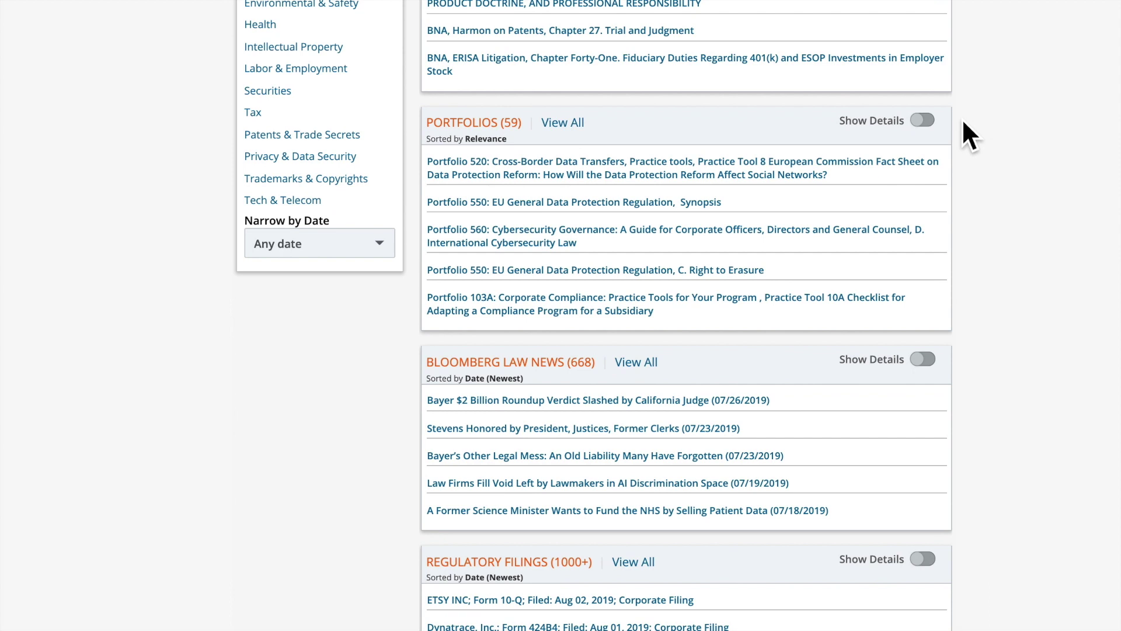
pyautogui.click(921, 119)
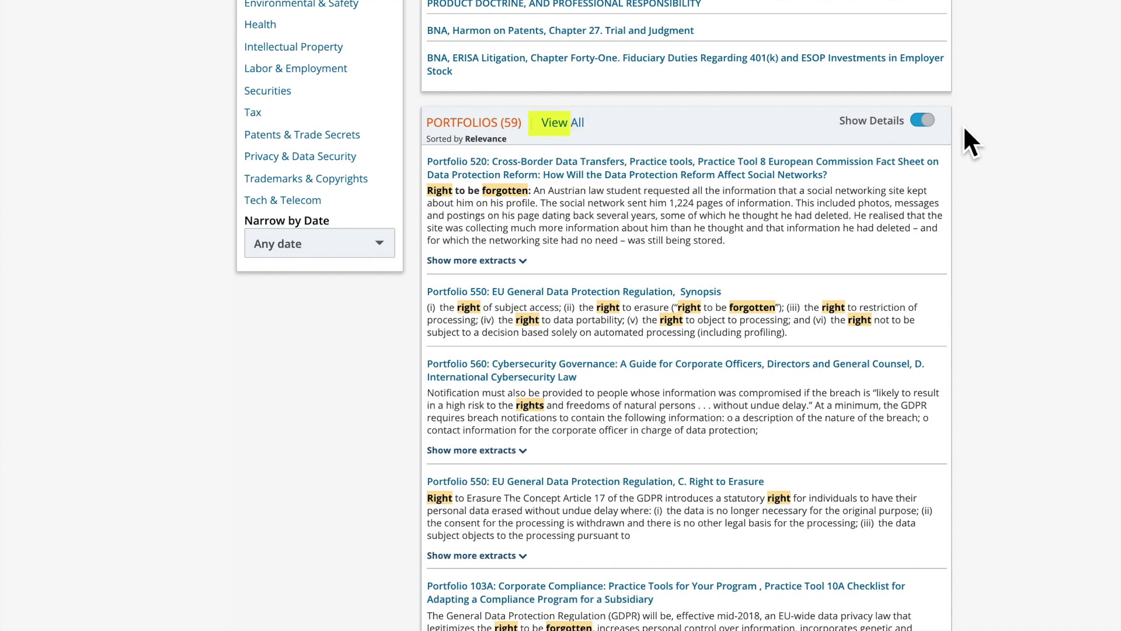
pyautogui.scroll(5, 962, 126)
pyautogui.scroll(4, 962, 125)
pyautogui.scroll(5, 963, 125)
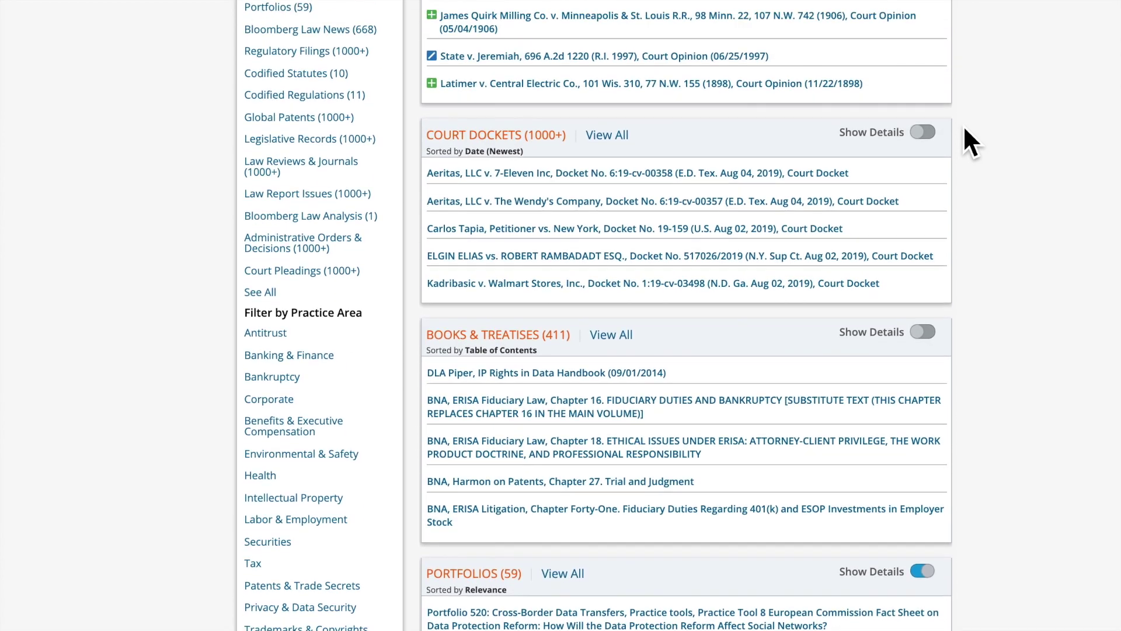
pyautogui.scroll(3, 962, 125)
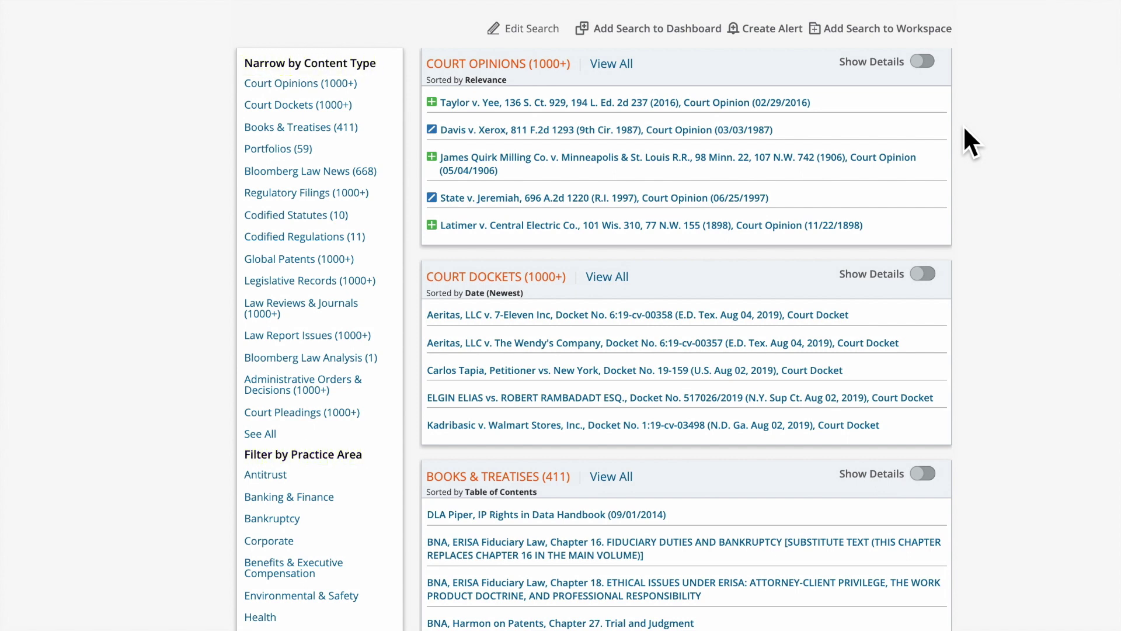
# Step: Filter the 'right to be forgotten' results to Court Opinions and open the search-editing options
pyautogui.click(263, 433)
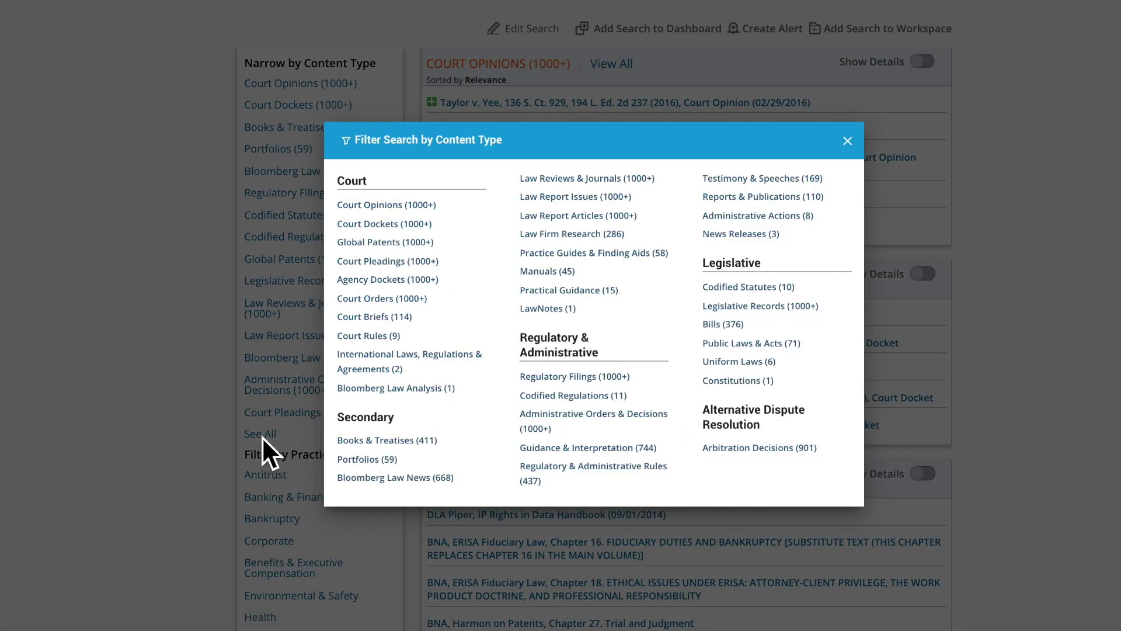
pyautogui.click(849, 141)
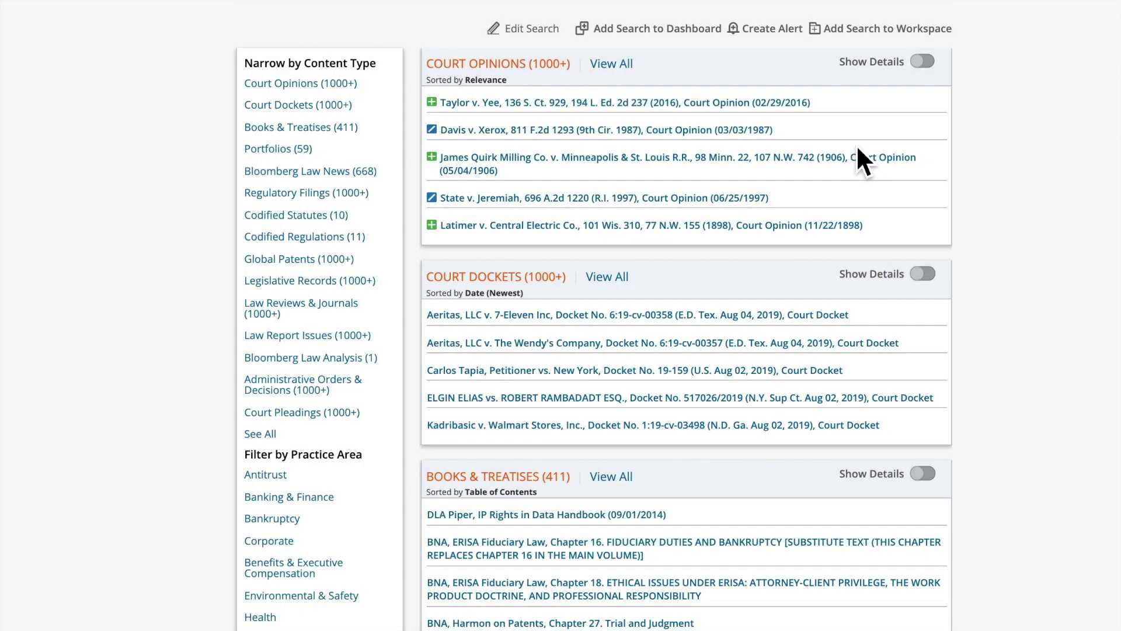
pyautogui.scroll(3, 855, 145)
pyautogui.click(613, 245)
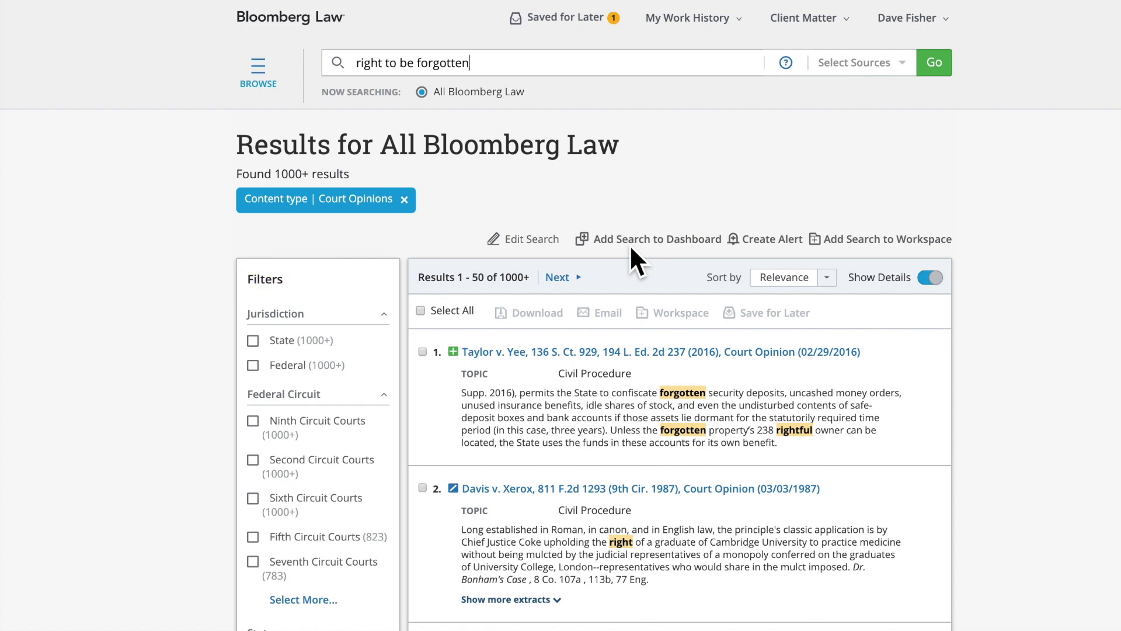
pyautogui.click(535, 237)
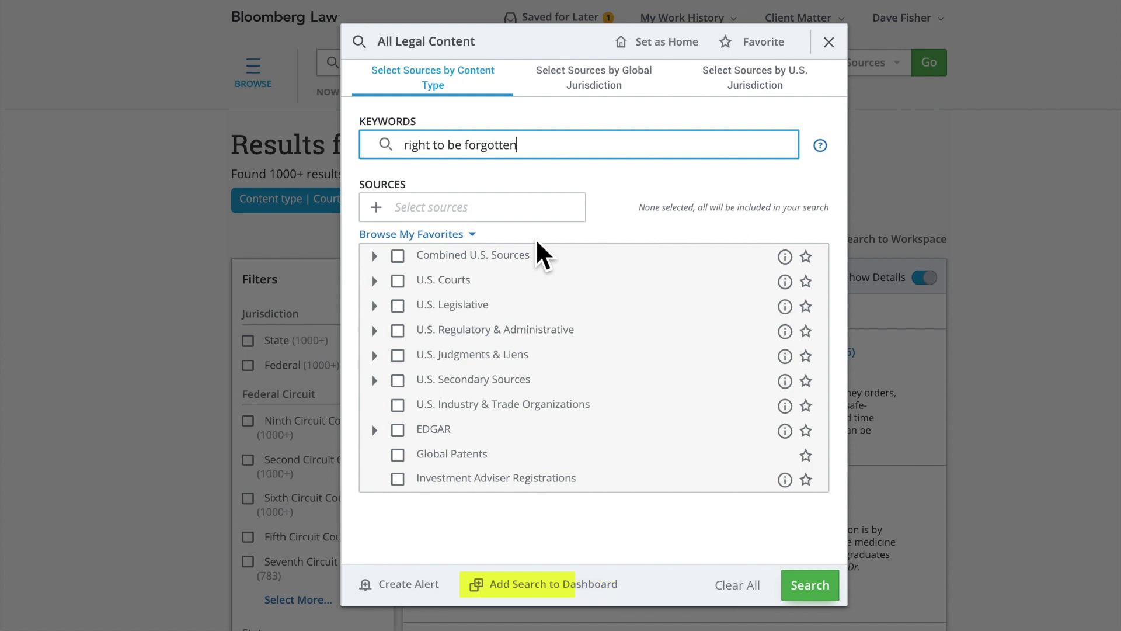
pyautogui.click(828, 42)
# Step: Create a weekly search alert titled 'Search One' for the court-opinions search
pyautogui.click(770, 244)
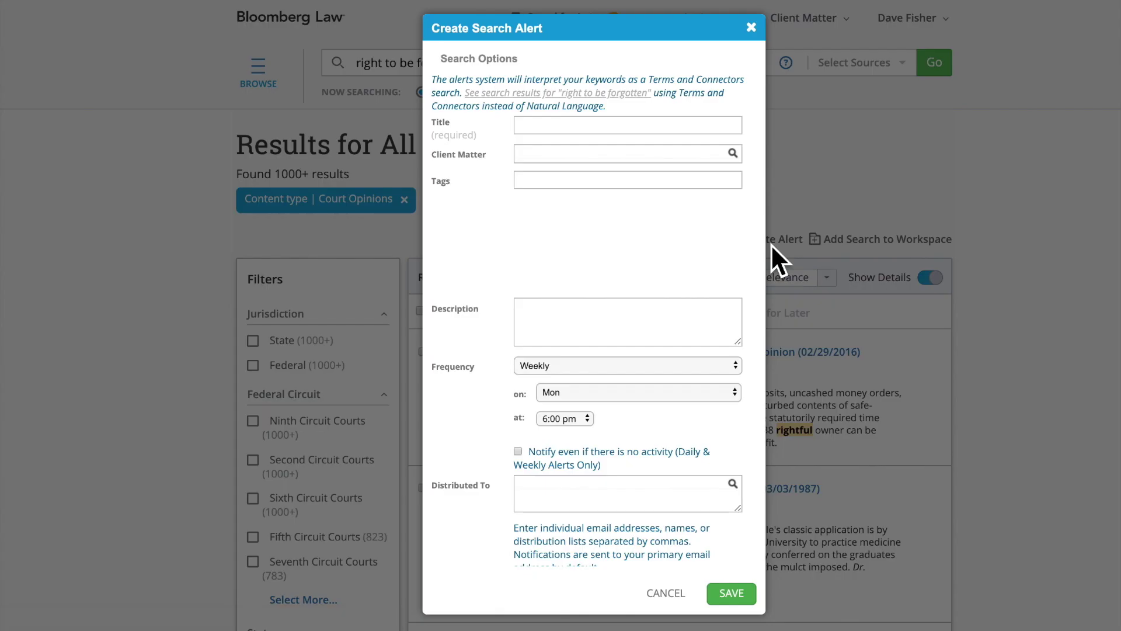
pyautogui.click(615, 125)
pyautogui.write('Search One')
pyautogui.click(572, 365)
pyautogui.click(572, 366)
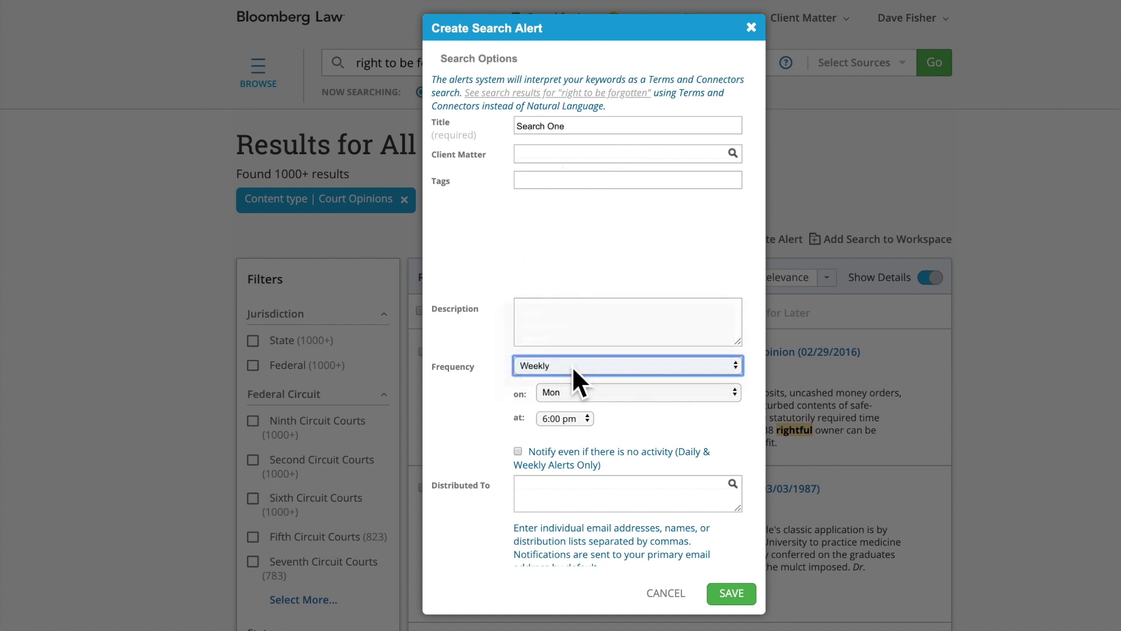
pyautogui.click(732, 593)
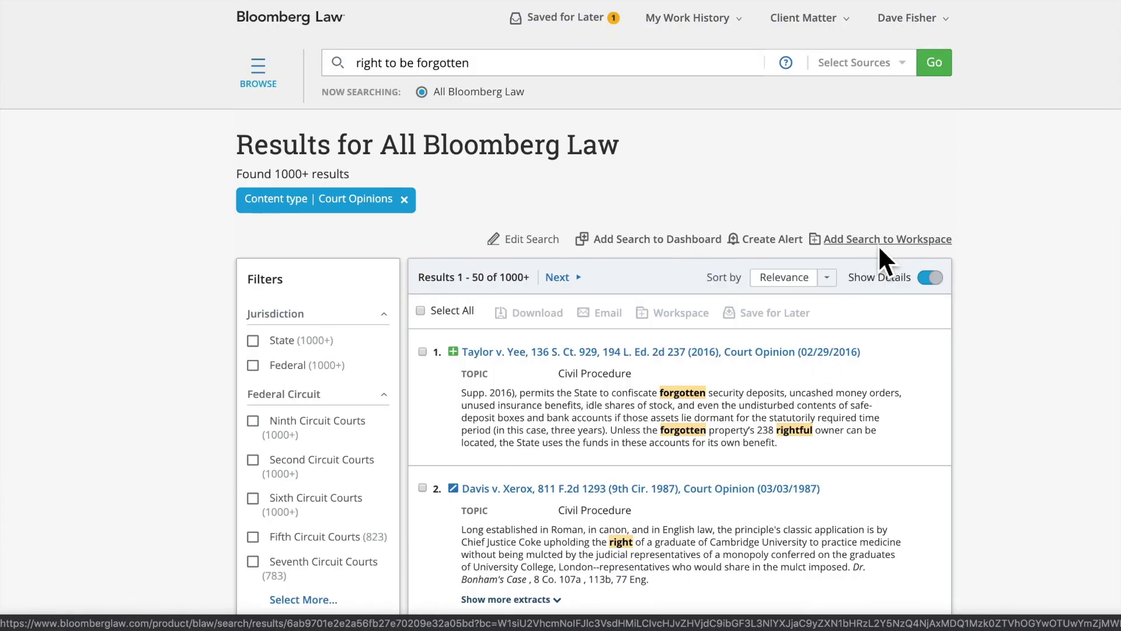
# Step: Open Add to Workspace for this search, with Dave Fisher's Default Workspace preselected
pyautogui.click(879, 241)
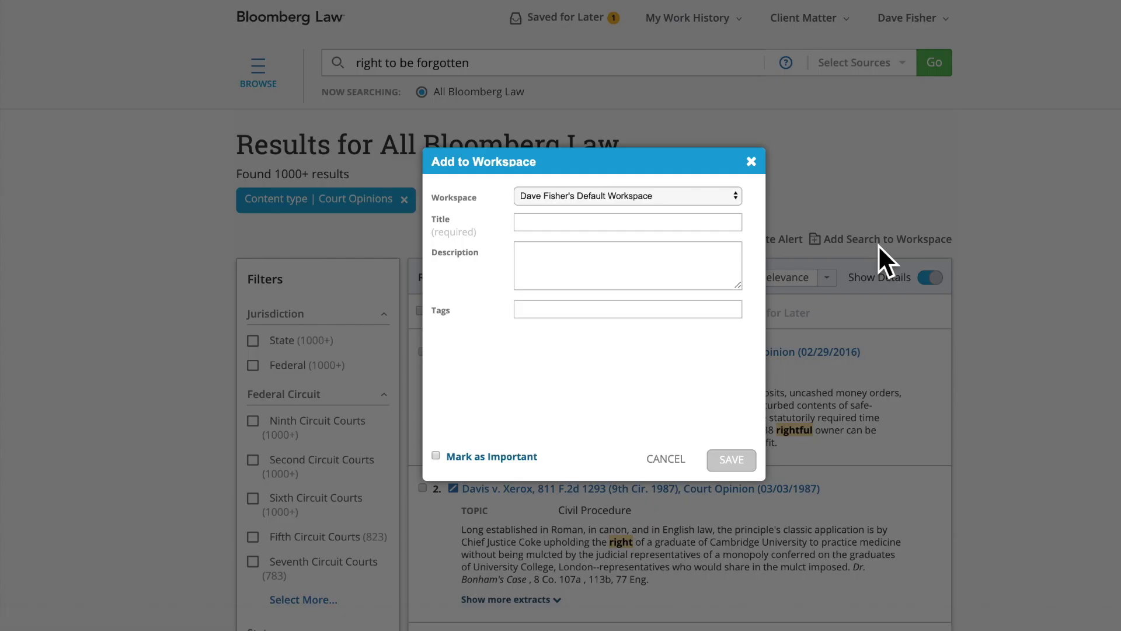